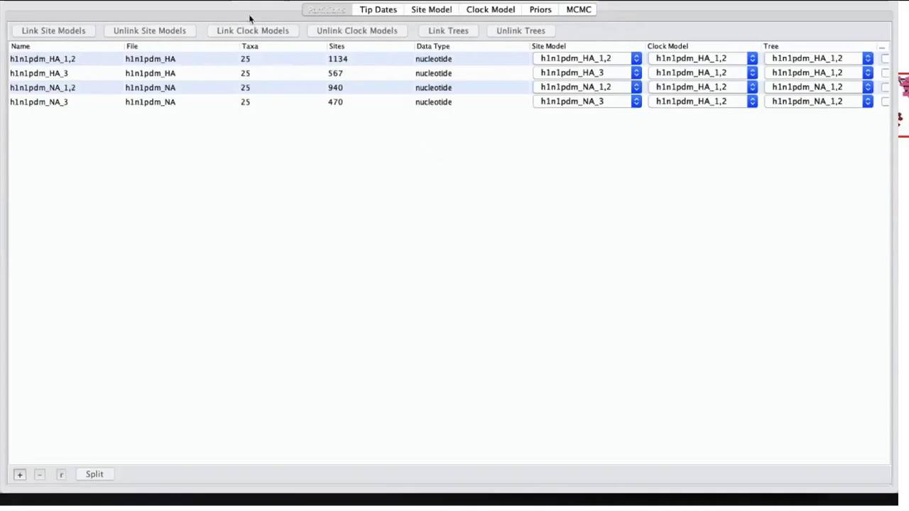
# - Review the Tip Dates, Site Model, Clock Model, Priors and MCMC tabs of the reassortment analysis
pyautogui.click(275, 2)
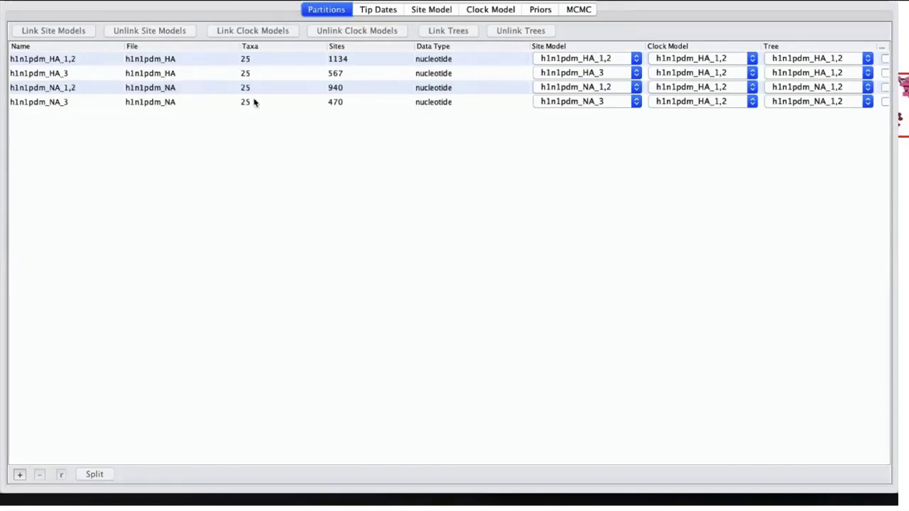
pyautogui.click(389, 11)
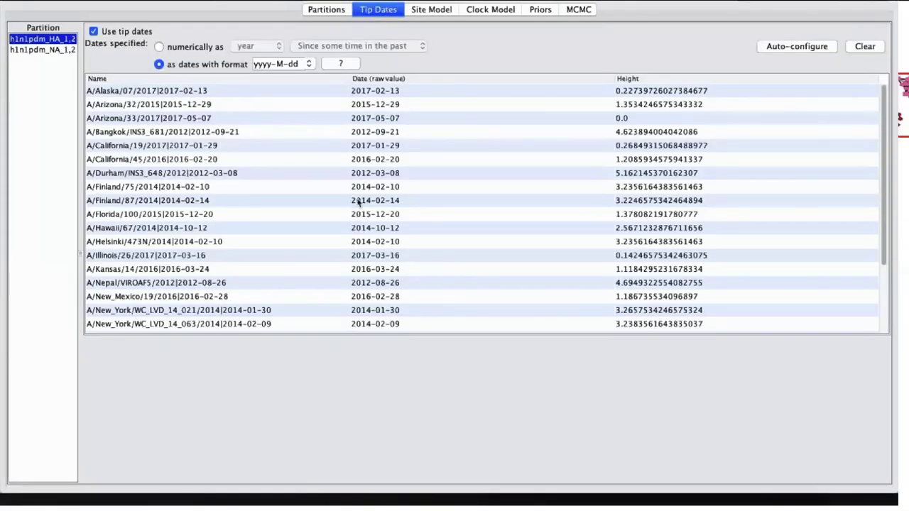
pyautogui.click(432, 11)
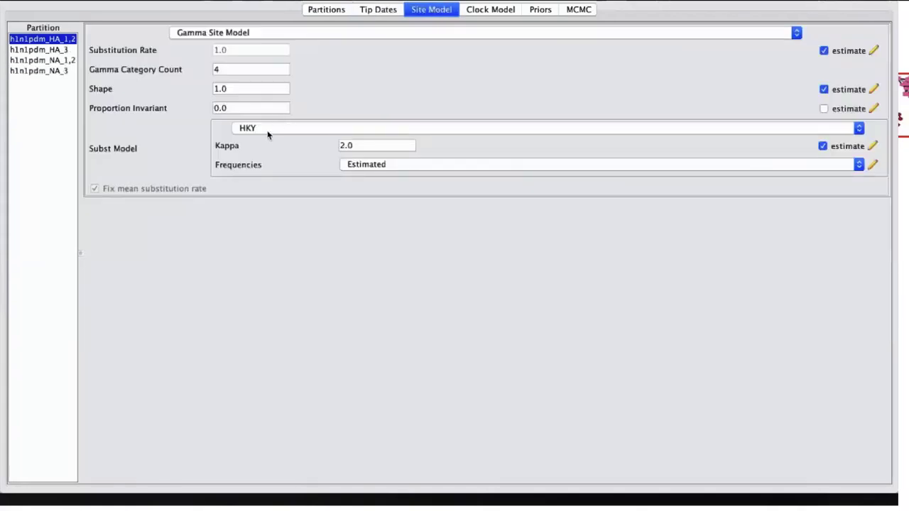
pyautogui.click(499, 14)
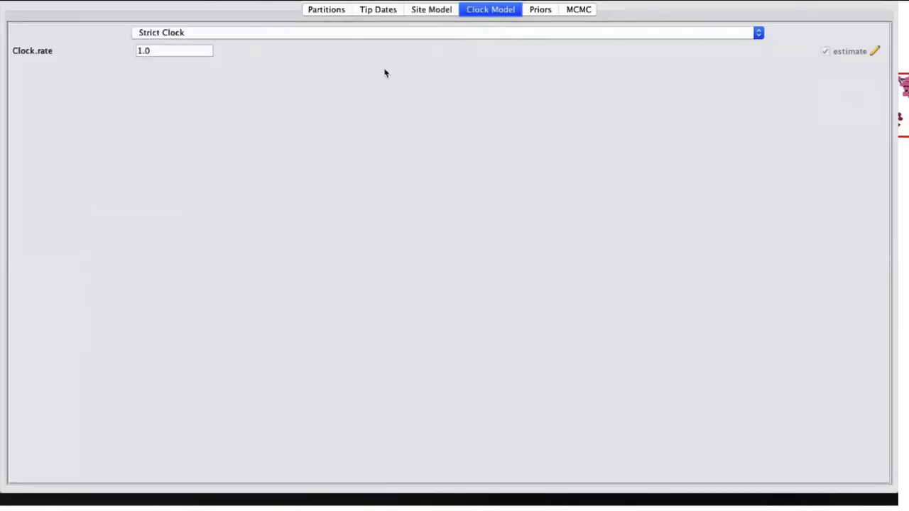
pyautogui.click(540, 13)
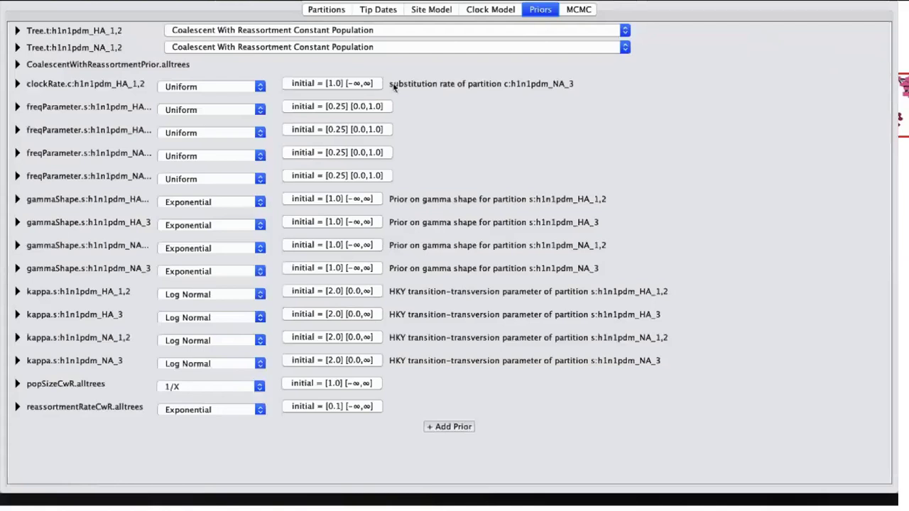
pyautogui.click(581, 13)
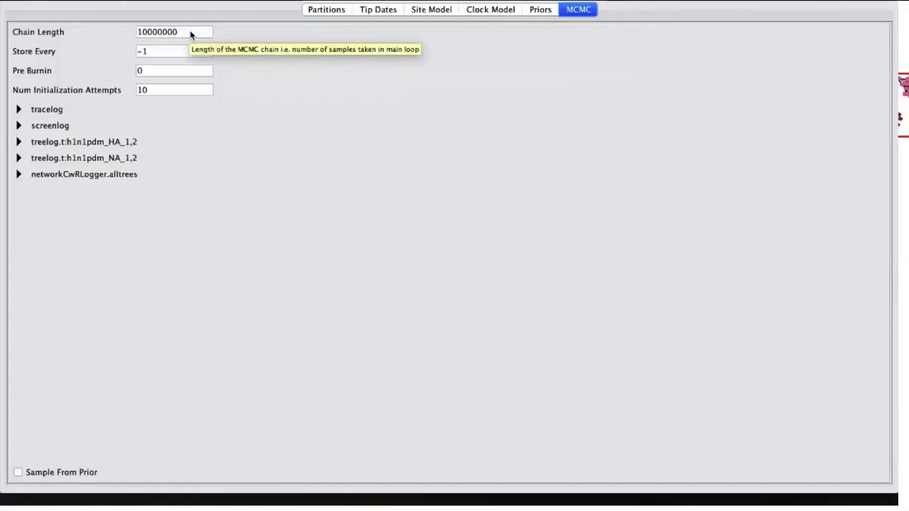
# - Expand the tracelog (h1n1pdm_HA.log, every 1000 samples) and save the analysis
pyautogui.click(100, 109)
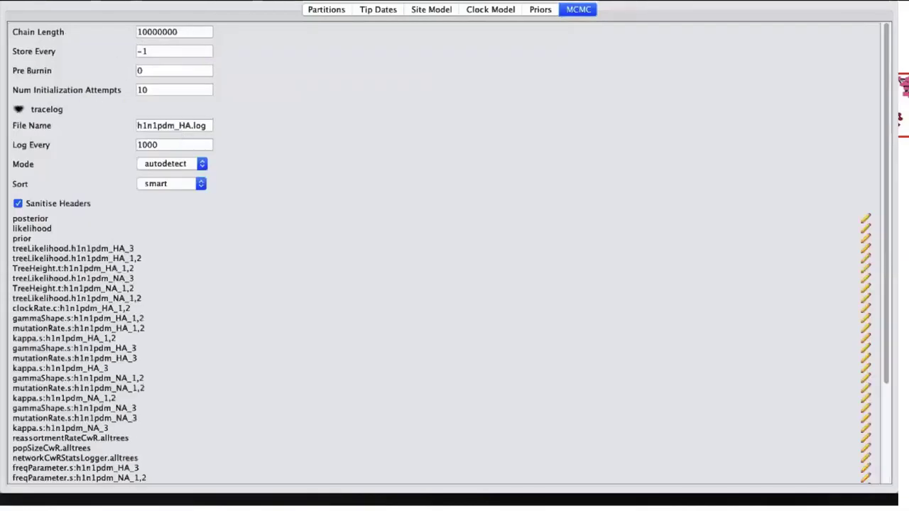
pyautogui.click(86, 2)
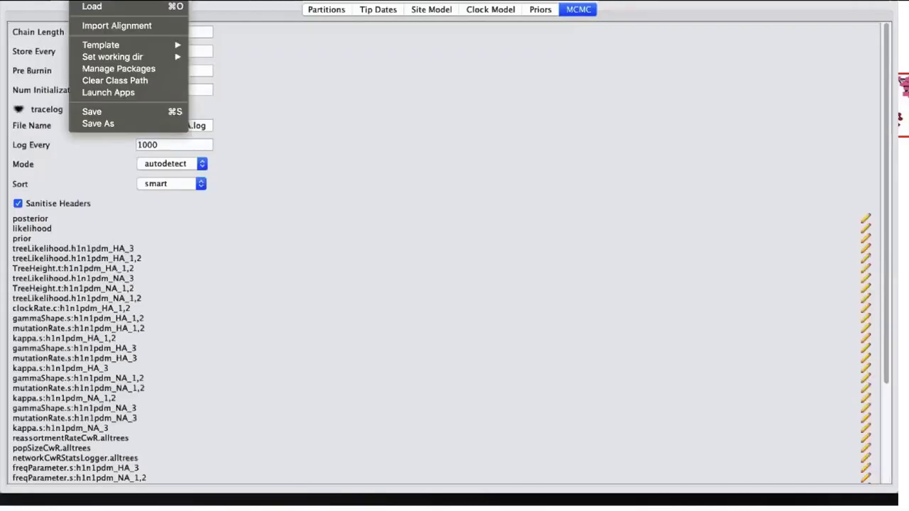
pyautogui.click(92, 112)
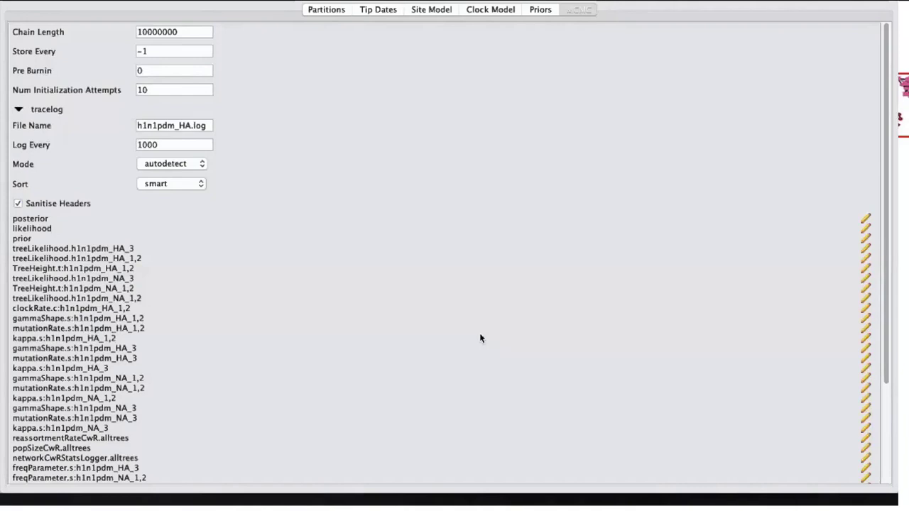
# - In the precooked_runs folder, inspect the HA and NA .trees, network .trees and h1n1pdm_HA.log files
pyautogui.moveTo(314, 501)
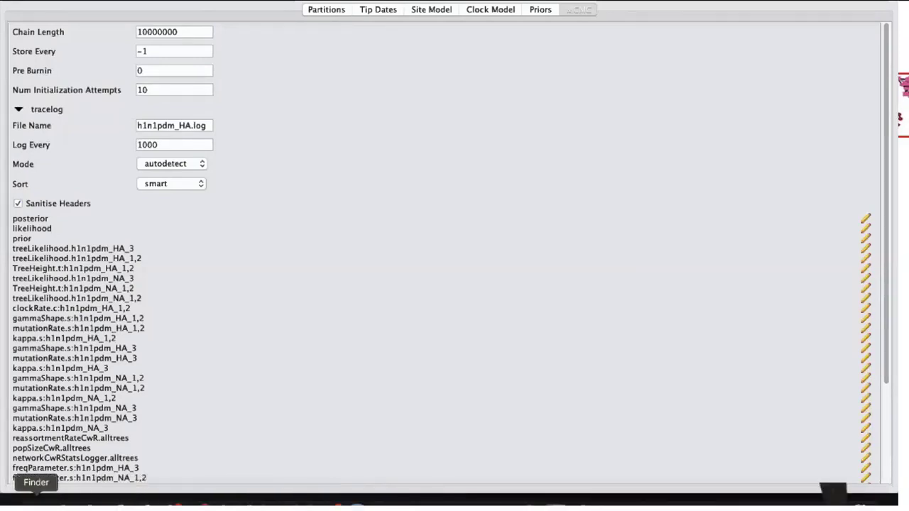
pyautogui.click(35, 502)
pyautogui.click(490, 155)
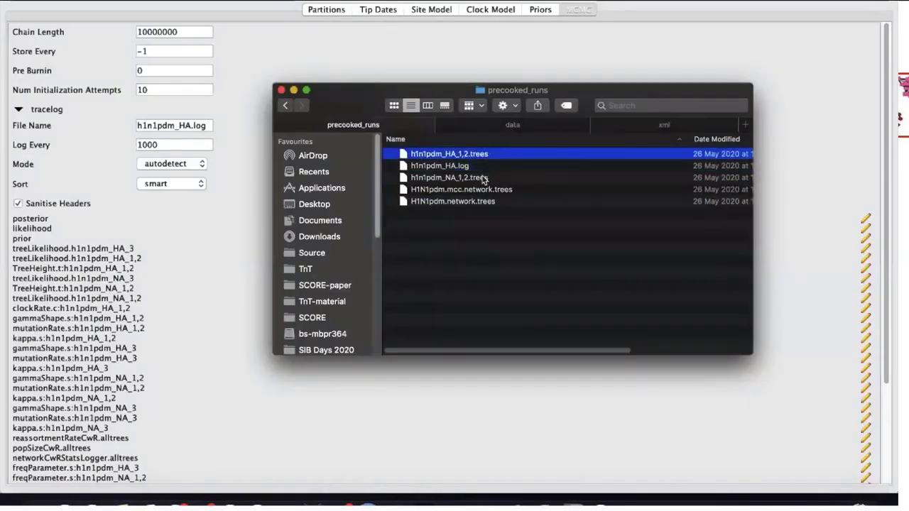
pyautogui.keyDown('super'); pyautogui.click(481, 179); pyautogui.keyUp('super')
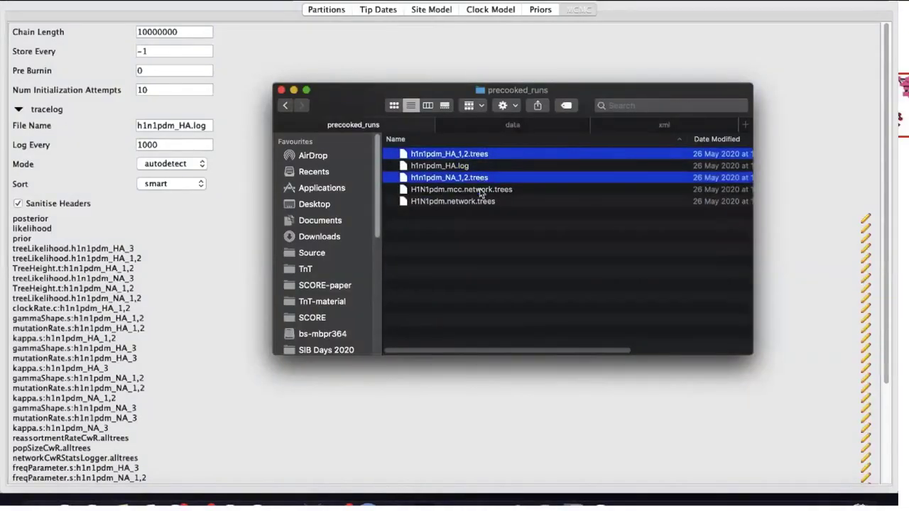
pyautogui.click(478, 205)
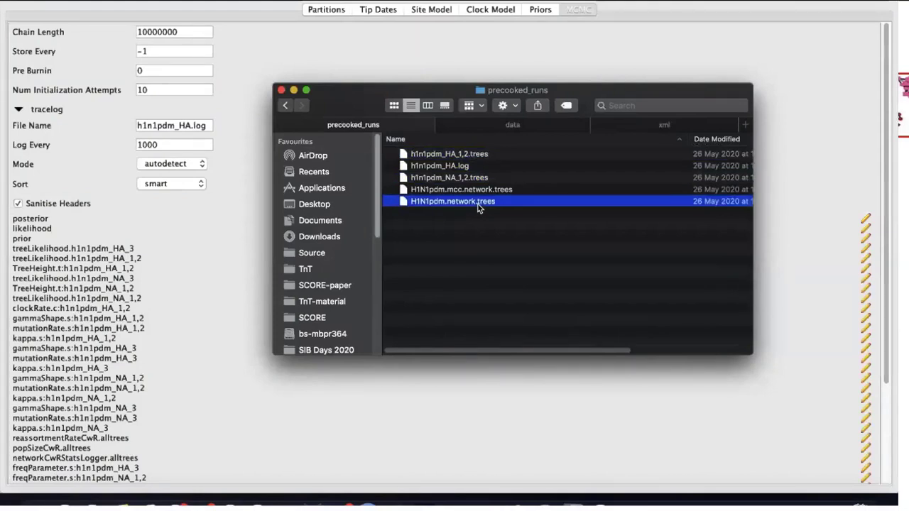
pyautogui.click(489, 167)
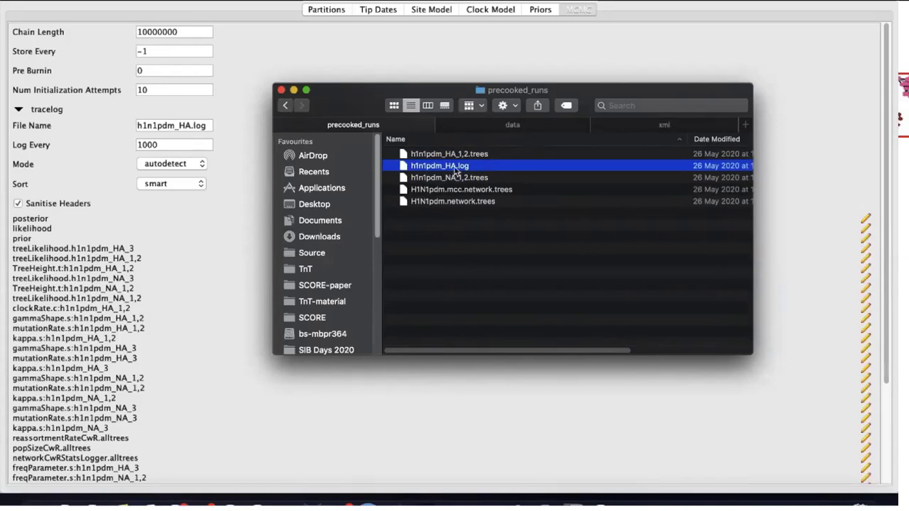
# - Open the h1n1pdm_HA.log traces, check H1N1pdm.mcc.network.trees, and return to BEAUti
pyautogui.click(573, 502)
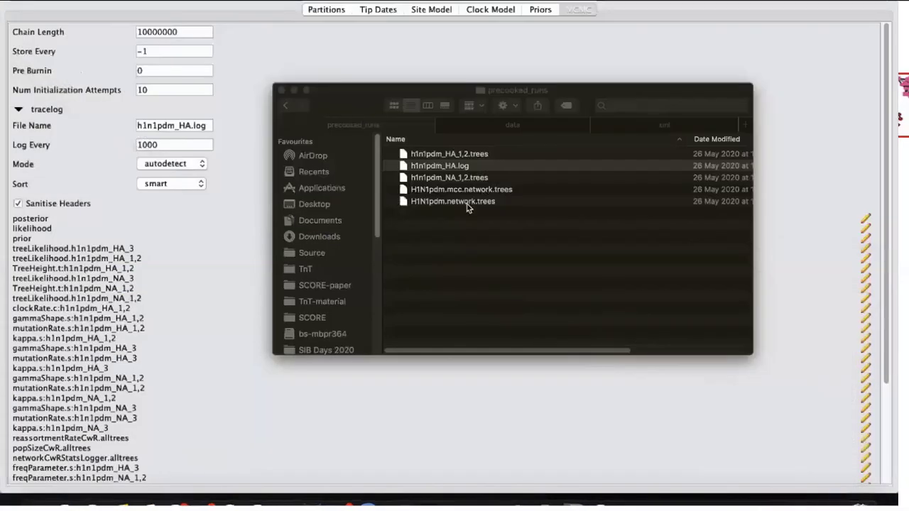
pyautogui.click(466, 202)
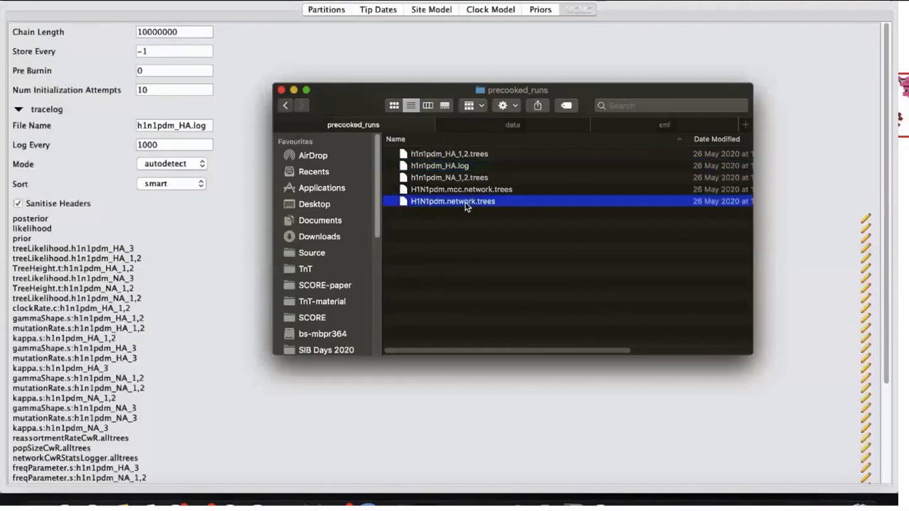
pyautogui.click(489, 190)
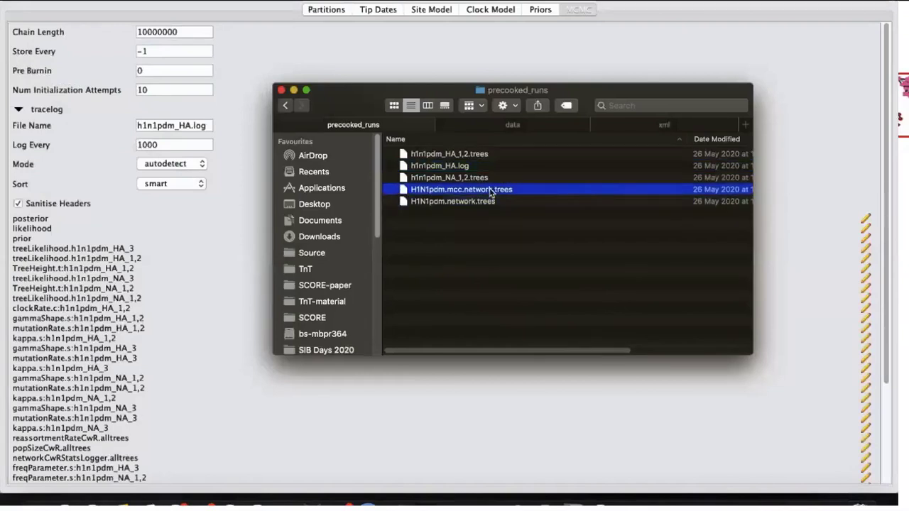
pyautogui.click(232, 224)
pyautogui.click(91, 0)
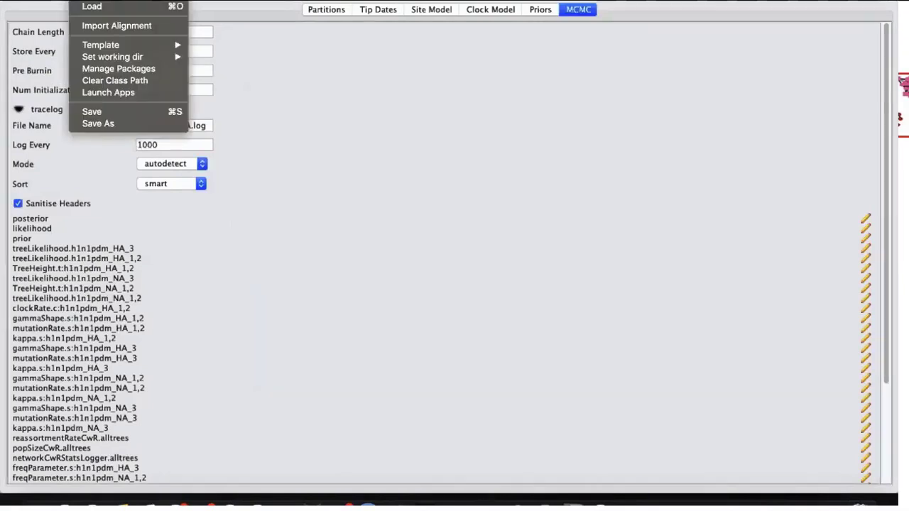
# - Launch ReassortmentNetworkSummarizer from the app launcher filtered to the CoalRe package
pyautogui.click(86, 93)
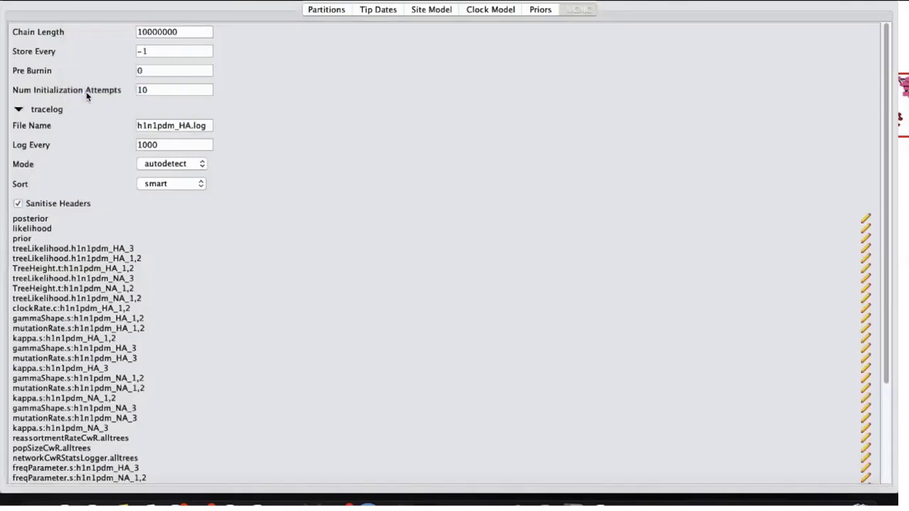
pyautogui.moveTo(669, 155); pyautogui.dragTo(530, 137)
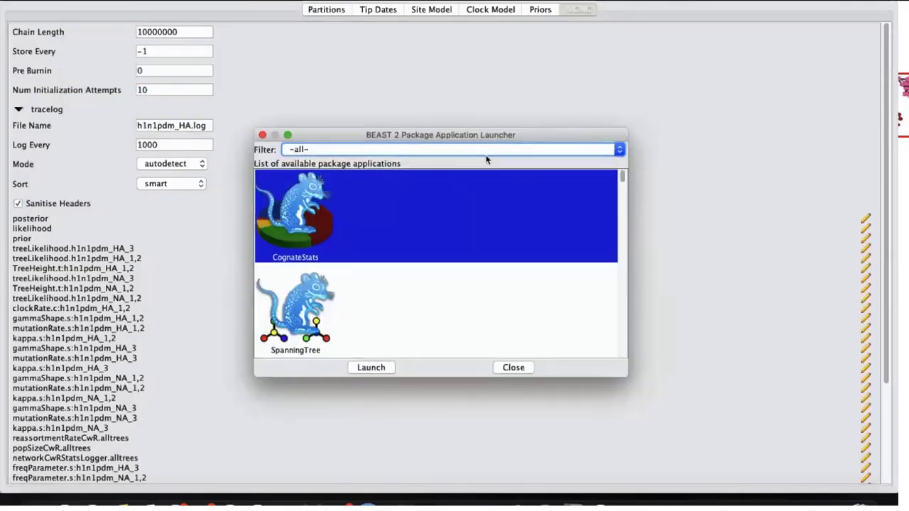
pyautogui.click(487, 154)
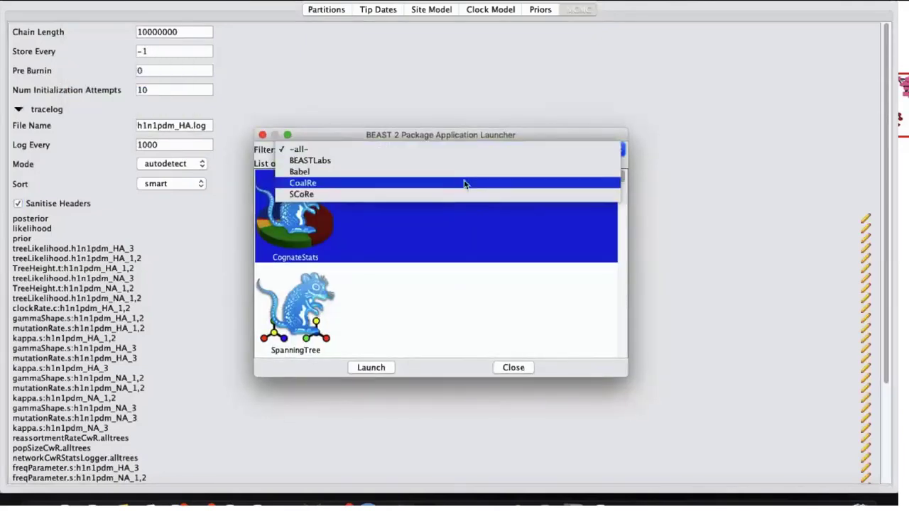
pyautogui.click(462, 183)
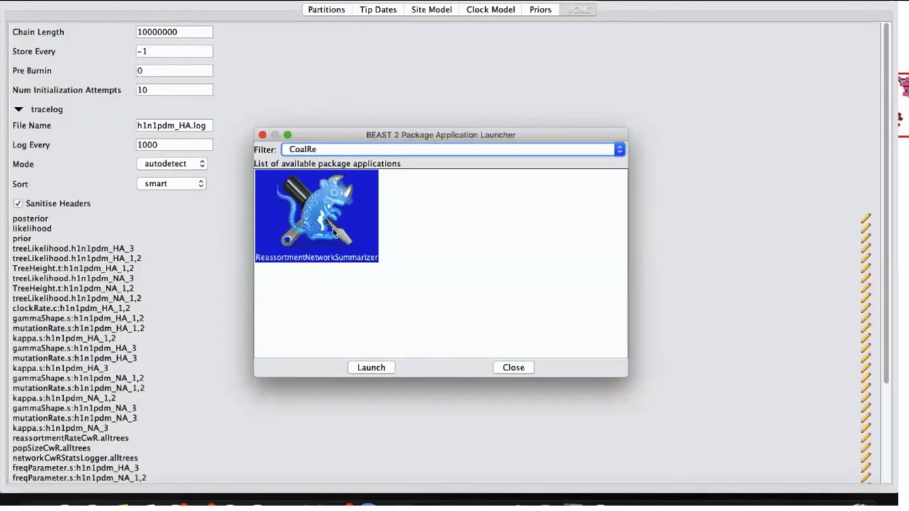
pyautogui.click(375, 368)
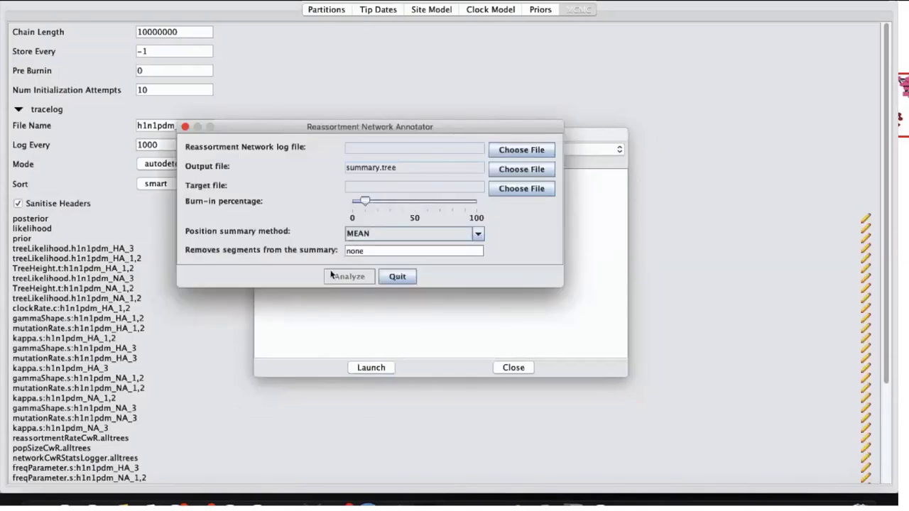
pyautogui.click(32, 501)
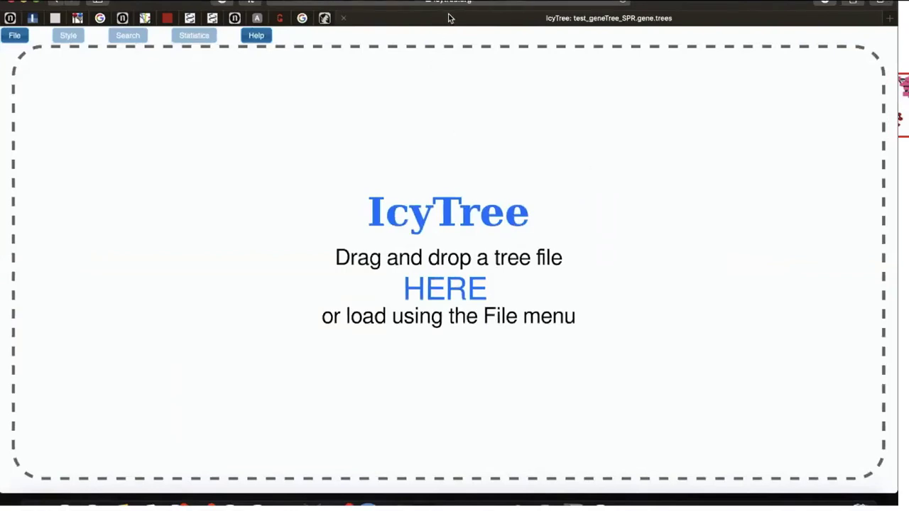
# - Load H1N1pdm.mcc.network.trees into IcyTree by dragging it from the file dialog
pyautogui.hotkey('ctrl', 'Left')
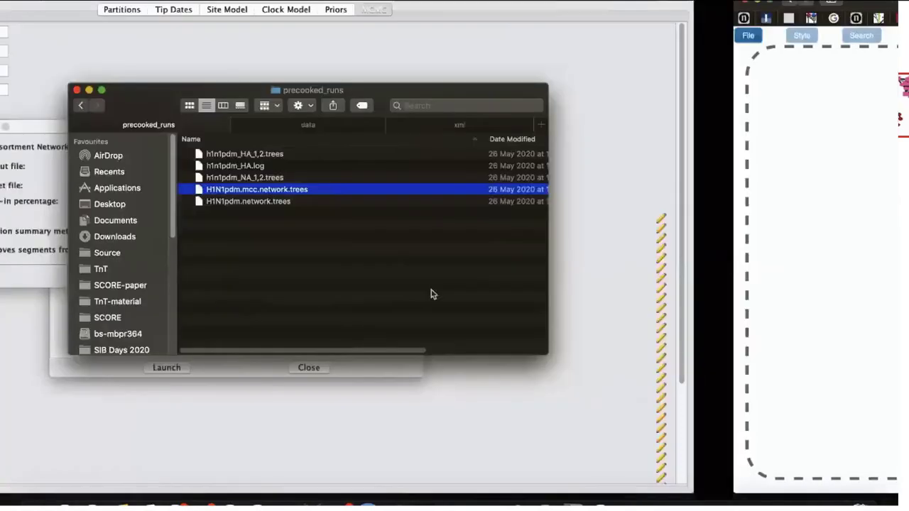
pyautogui.moveTo(439, 192); pyautogui.dragTo(534, 166)
pyautogui.hotkey('ctrl', 'Right')
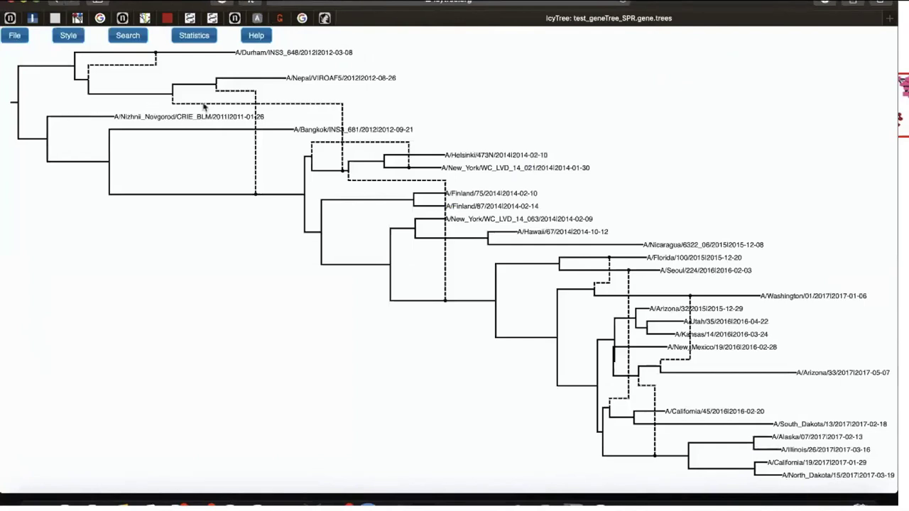
# - Show height_95%_HPD node-height error bars, then open the CoalRe tutorial page
pyautogui.click(65, 42)
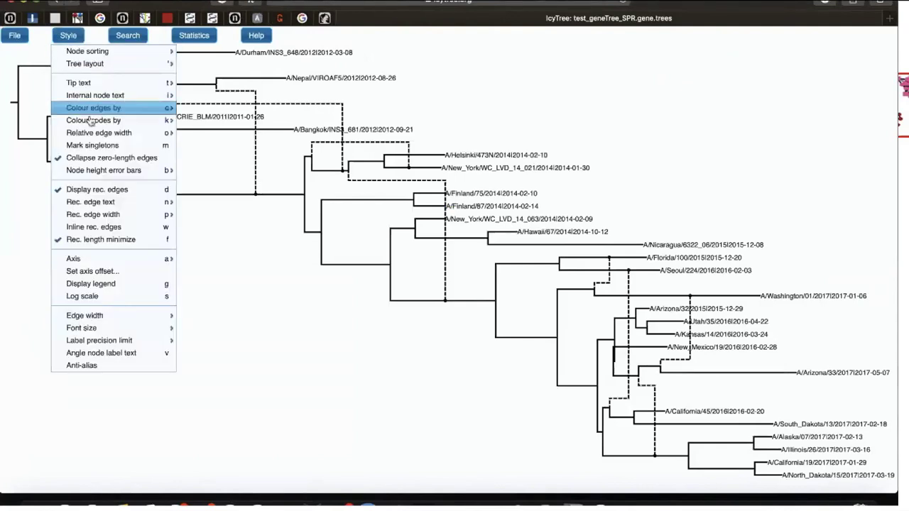
pyautogui.moveTo(100, 175)
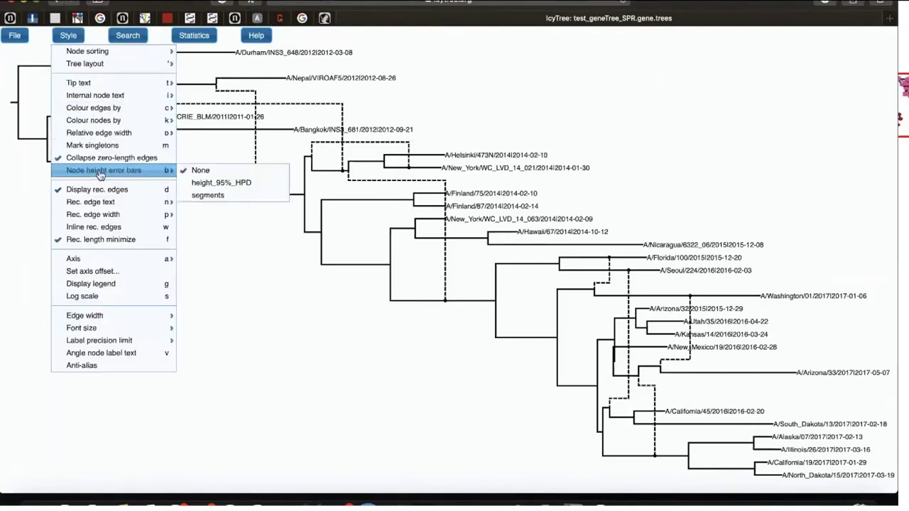
pyautogui.click(251, 187)
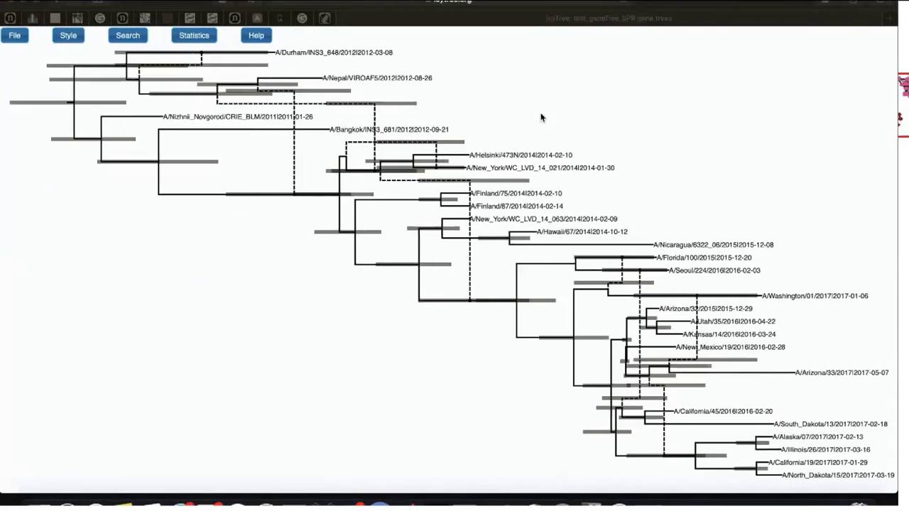
pyautogui.click(324, 18)
pyautogui.scroll(10, 568, 128)
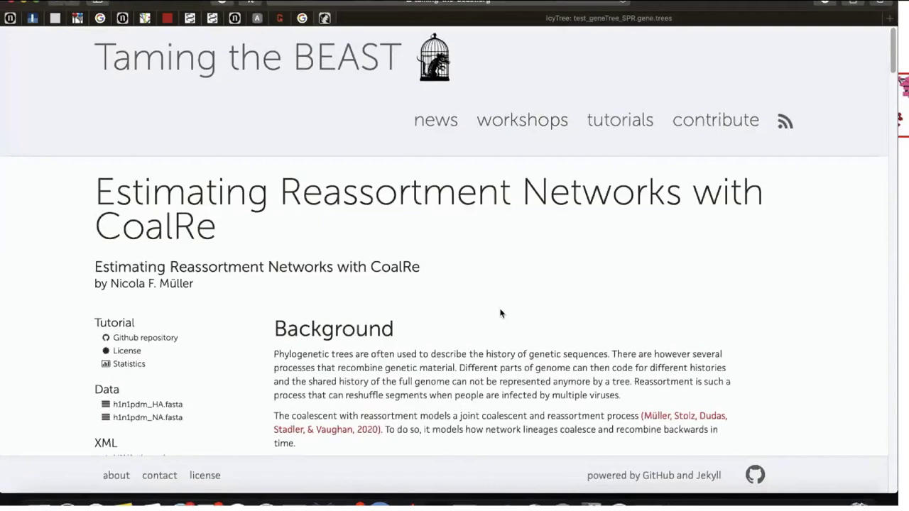
# - Scroll the CoalRe tutorial down to 'Summarize the posterior distribution of networks'
pyautogui.scroll(-10, 500, 313)
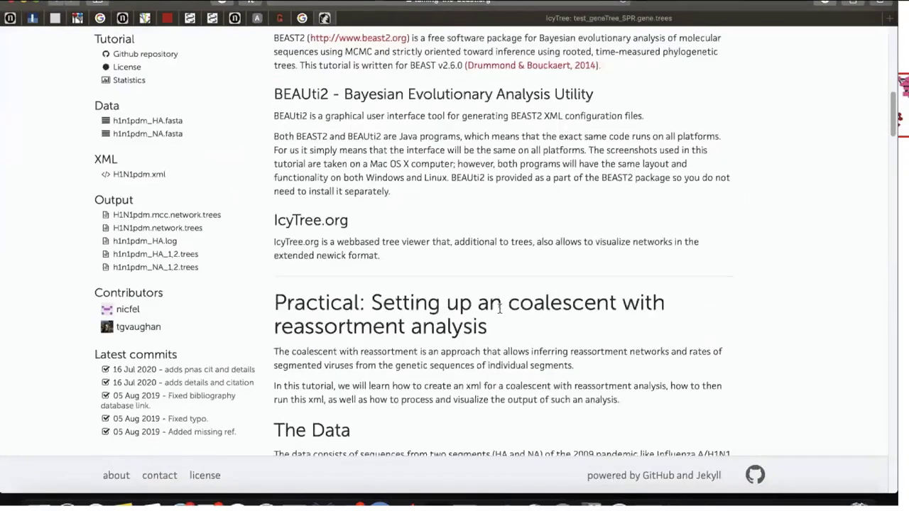
pyautogui.scroll(-3, 500, 308)
pyautogui.scroll(4, 500, 309)
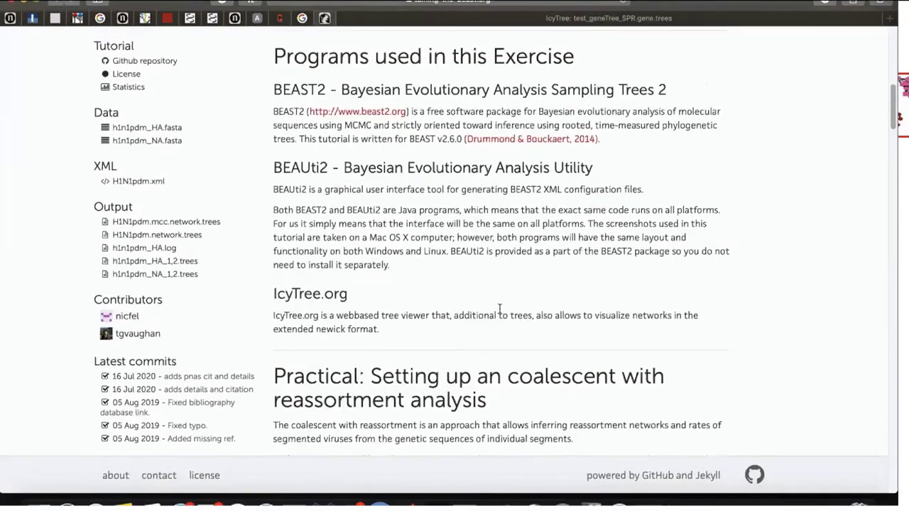
pyautogui.scroll(-5, 419, 317)
pyautogui.scroll(-5, 420, 318)
pyautogui.scroll(-5, 420, 322)
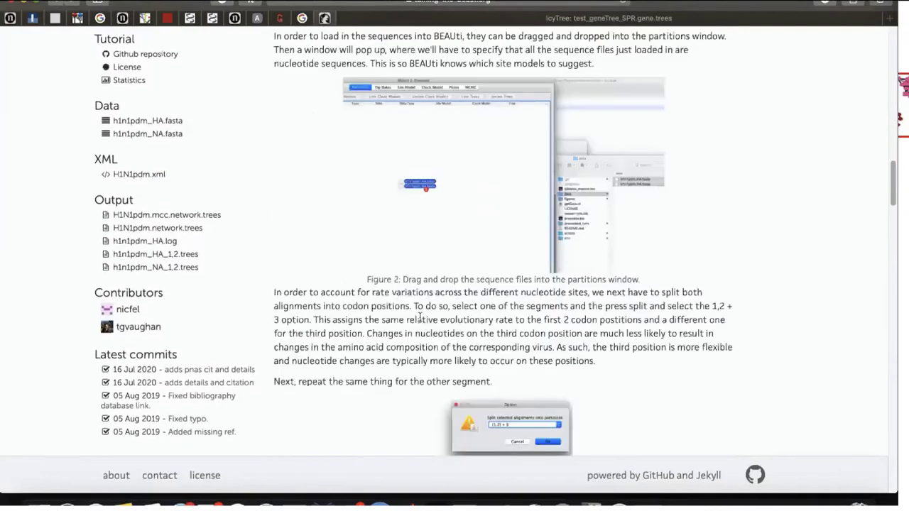
pyautogui.scroll(-20, 419, 318)
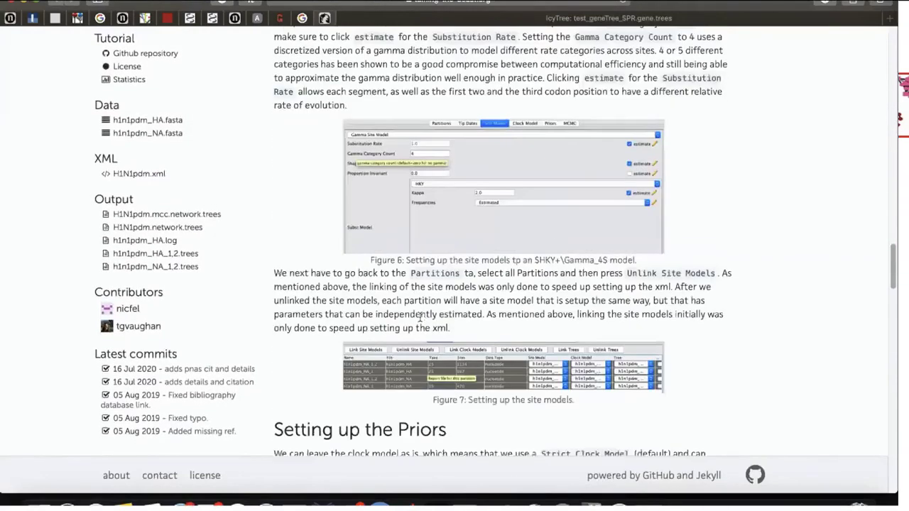
pyautogui.scroll(-10, 420, 322)
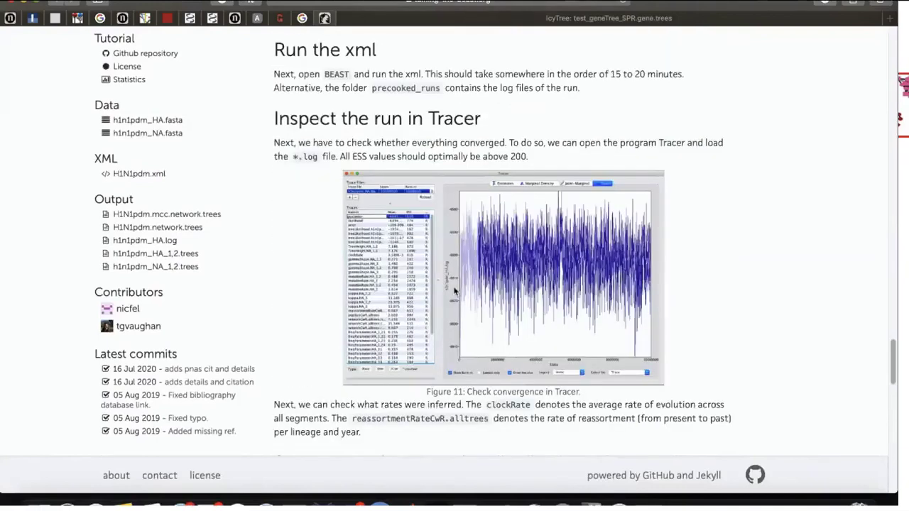
pyautogui.scroll(-3, 455, 290)
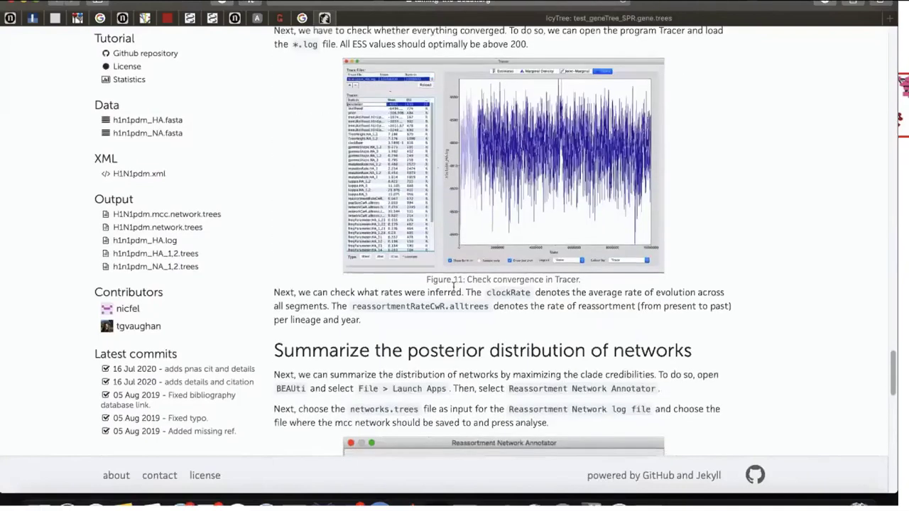